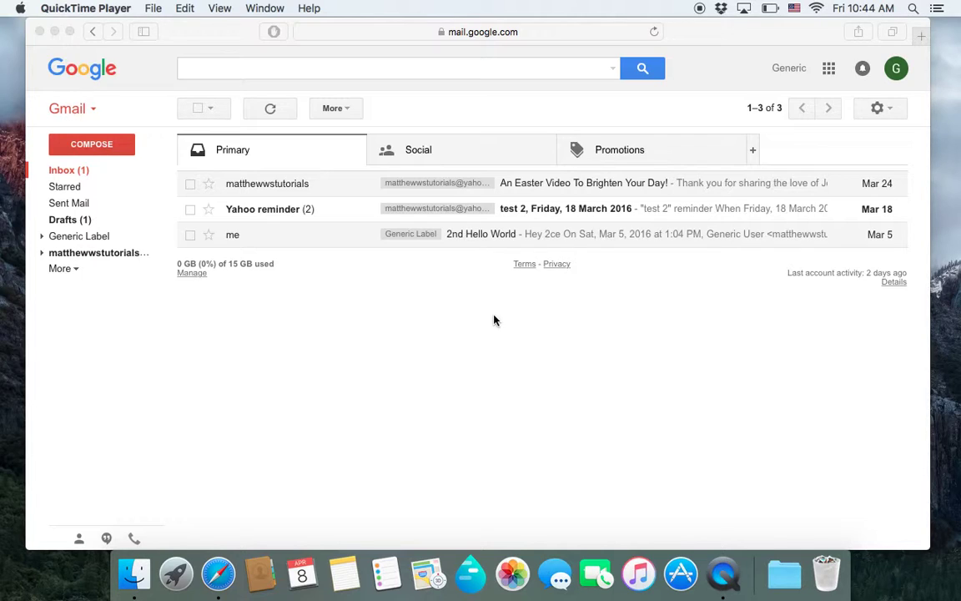
# Show the Promotions category and browse the daily Yahoo stories emails dated Mar 21–30
pyautogui.click(620, 154)
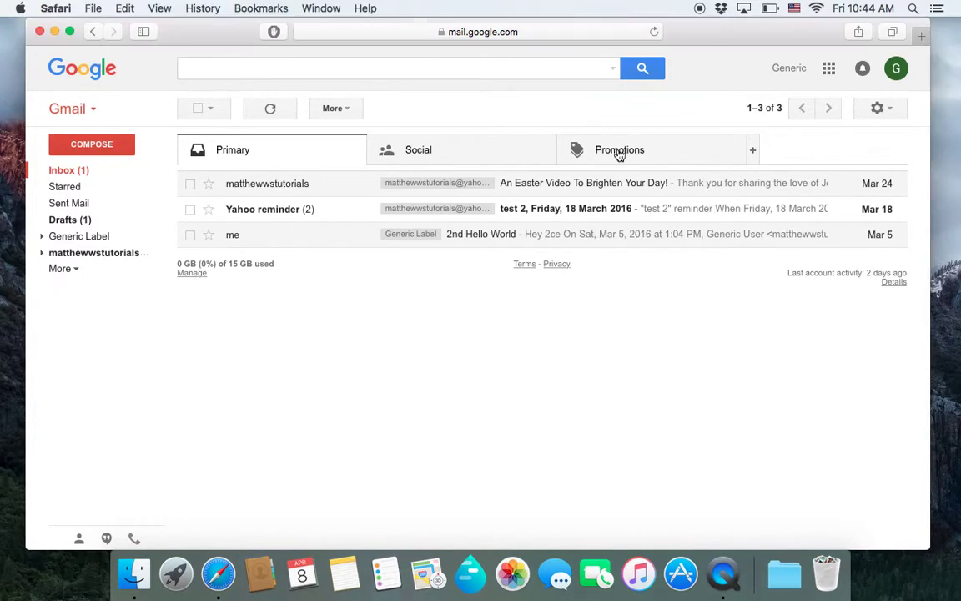
pyautogui.click(607, 159)
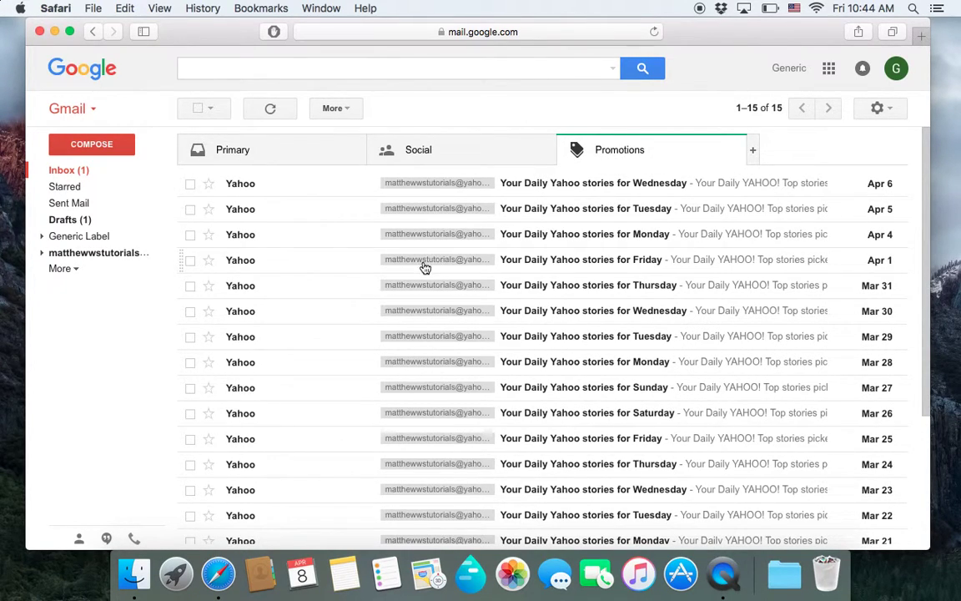
pyautogui.scroll(-1, 348, 322)
pyautogui.scroll(-2, 349, 322)
pyautogui.scroll(3, 348, 322)
pyautogui.scroll(-5, 425, 372)
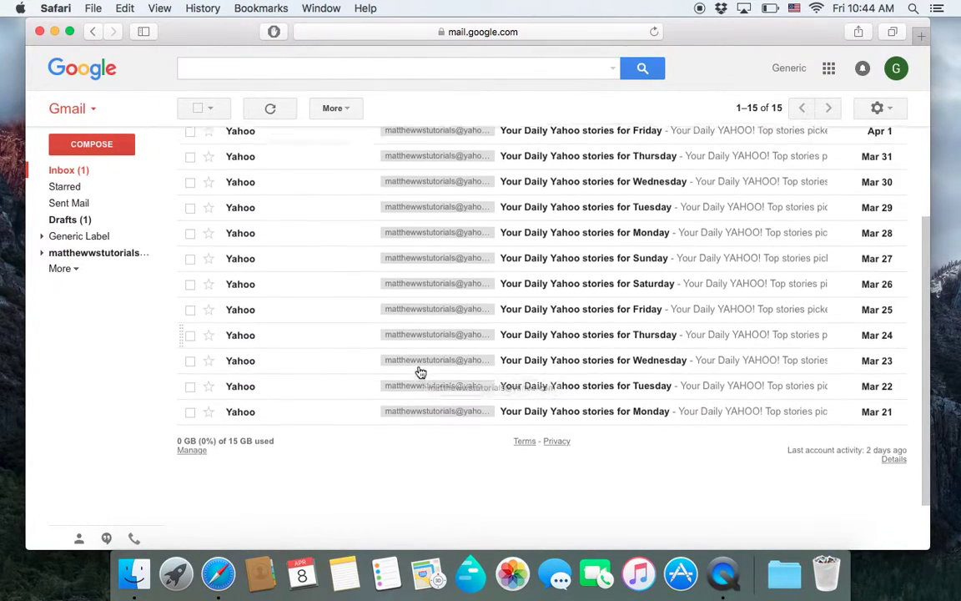
pyautogui.scroll(5, 421, 371)
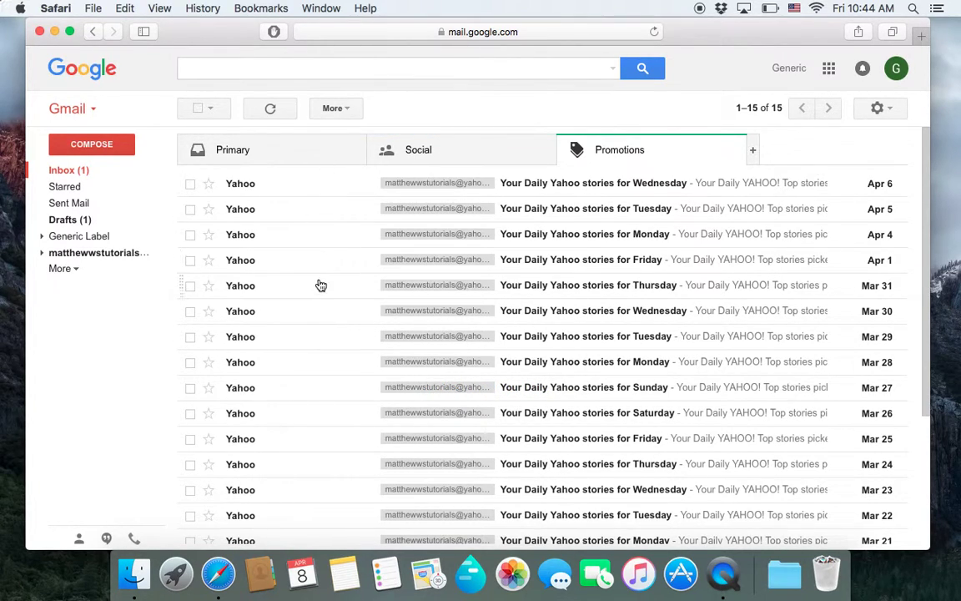
pyautogui.scroll(-5, 317, 283)
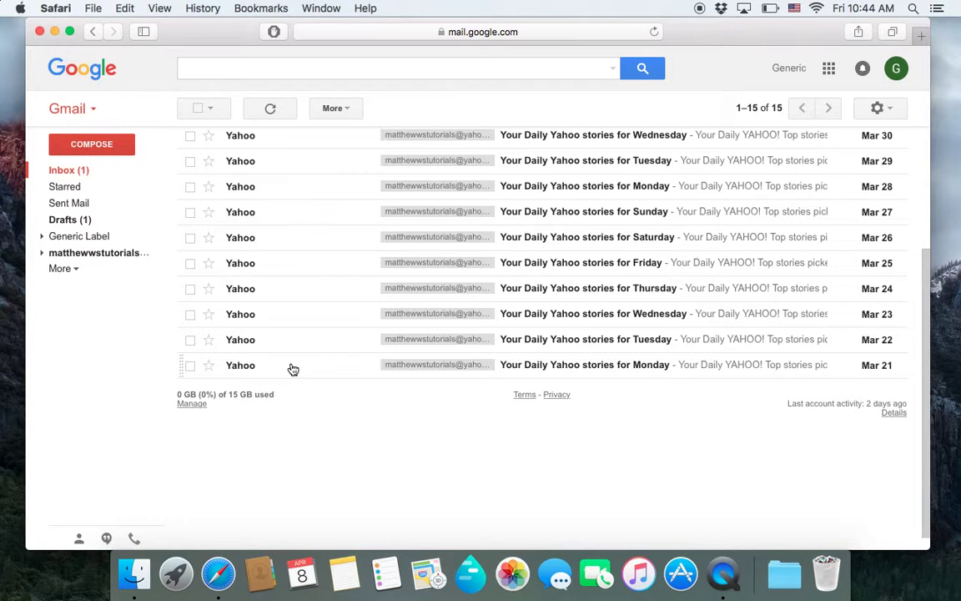
# Open the Mar 21 'Your Daily Yahoo stories for Monday' email and scroll to its footer
pyautogui.click(293, 369)
pyautogui.scroll(-15, 293, 370)
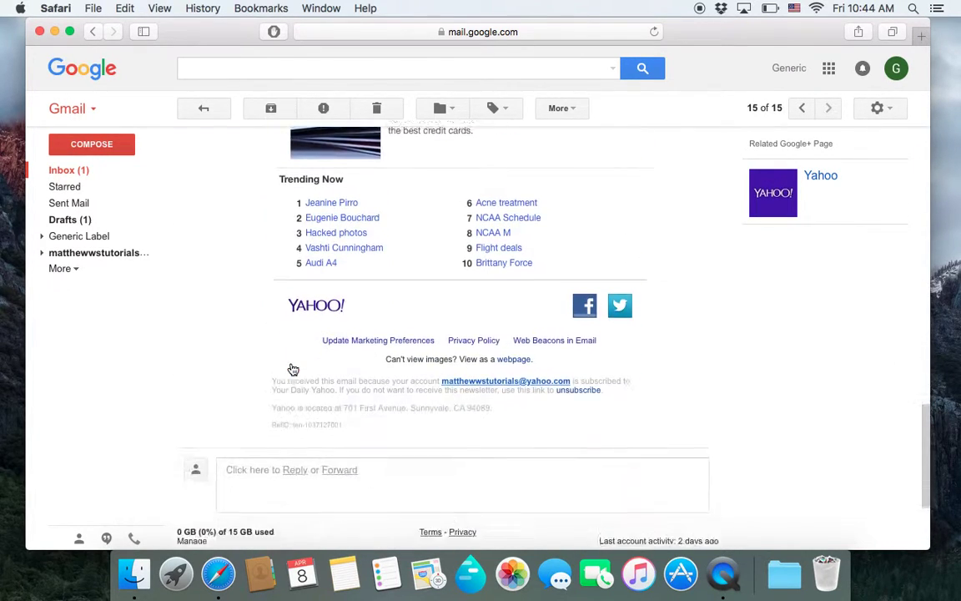
pyautogui.scroll(-3, 293, 369)
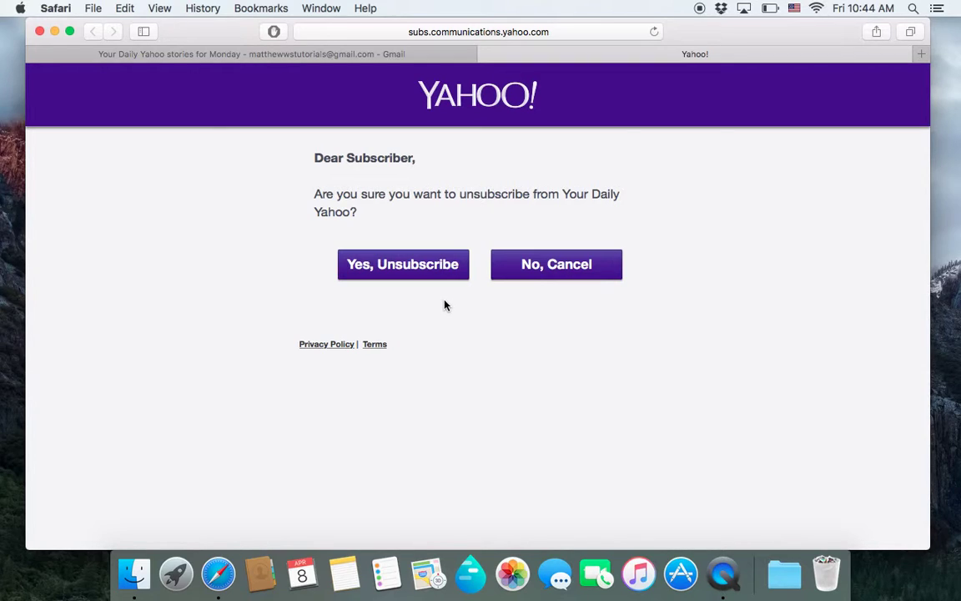
# Confirm unsubscribing from Your Daily Yahoo on the Yahoo page
pyautogui.click(409, 274)
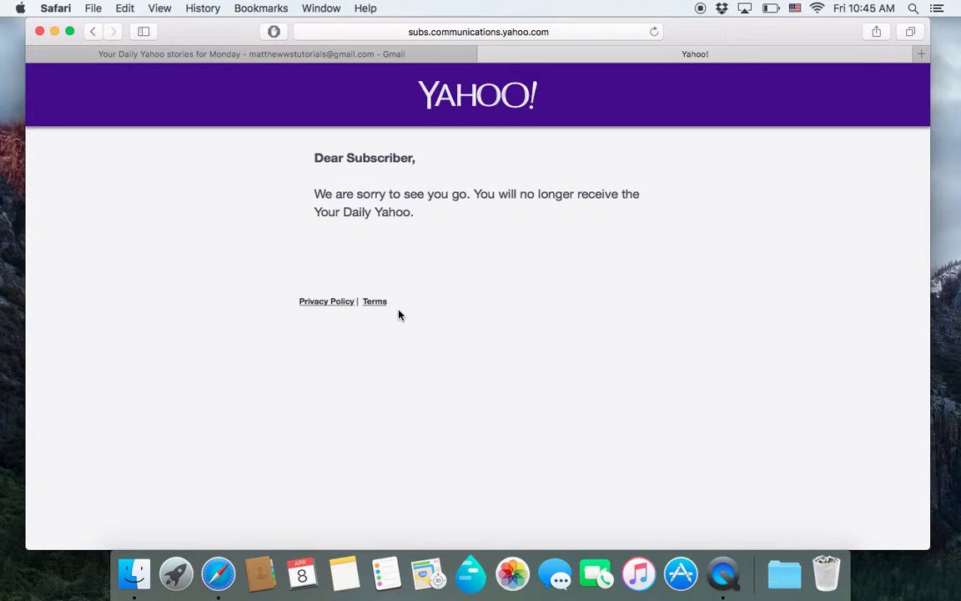
# Go back to the Gmail tab and review the Monday Yahoo stories email, checking its More menu
pyautogui.click(446, 53)
pyautogui.scroll(-10, 446, 332)
pyautogui.scroll(-5, 446, 332)
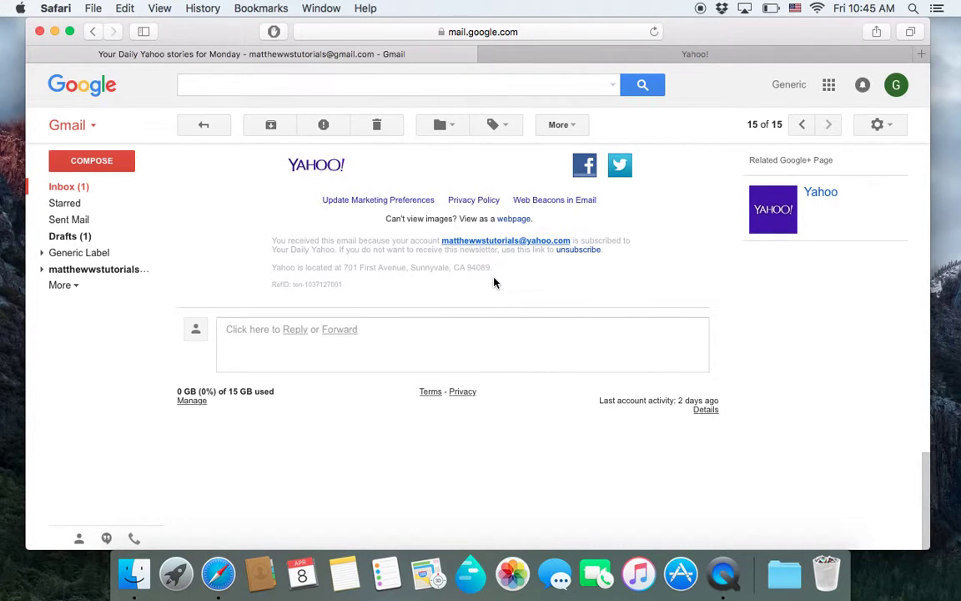
pyautogui.scroll(10, 493, 283)
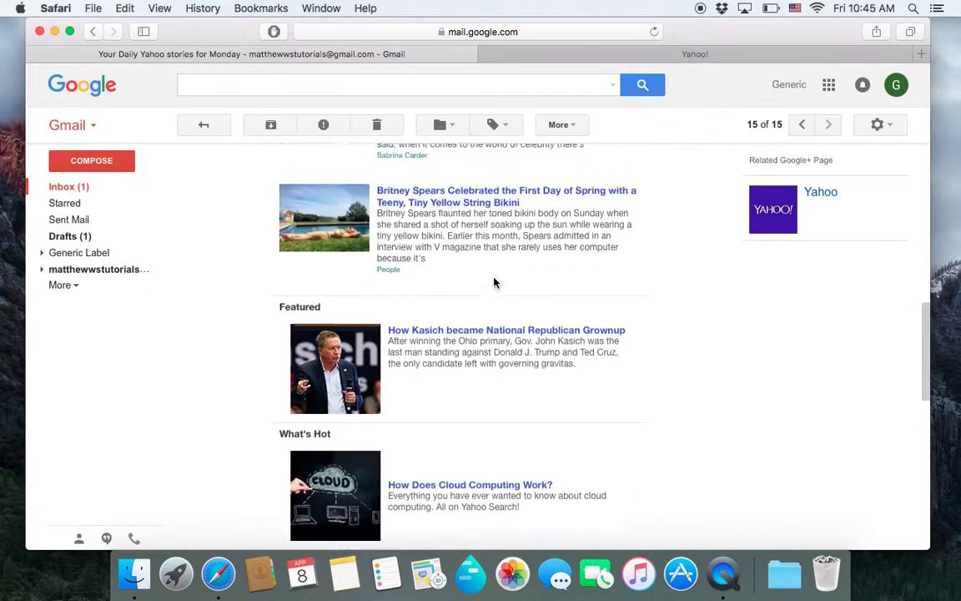
pyautogui.scroll(5, 493, 283)
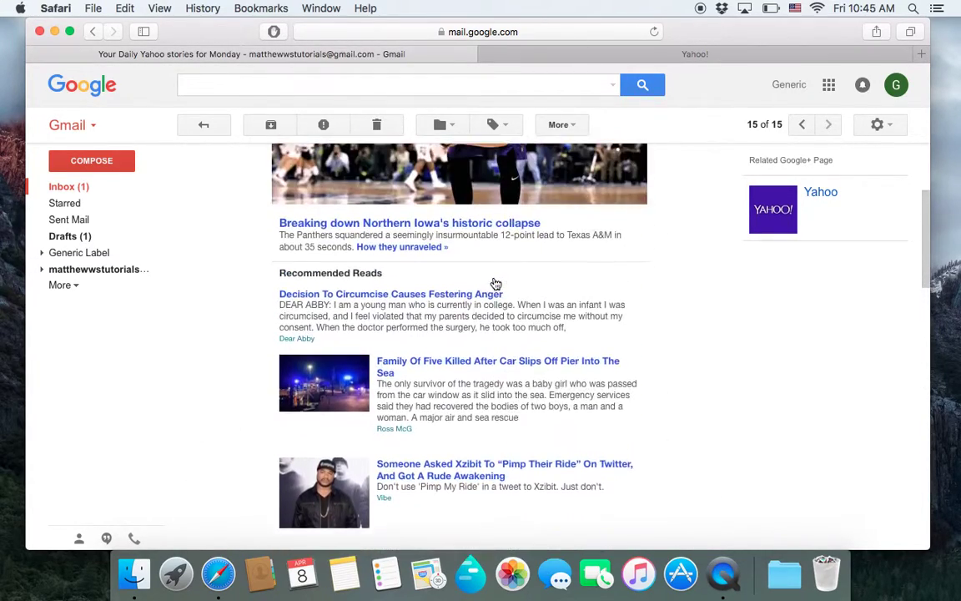
pyautogui.scroll(-10, 495, 284)
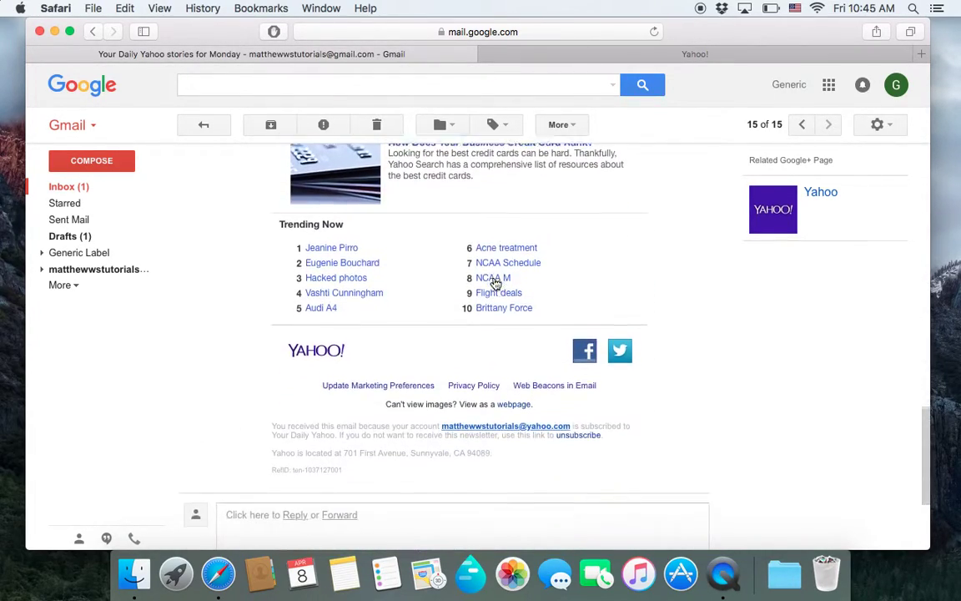
pyautogui.click(575, 131)
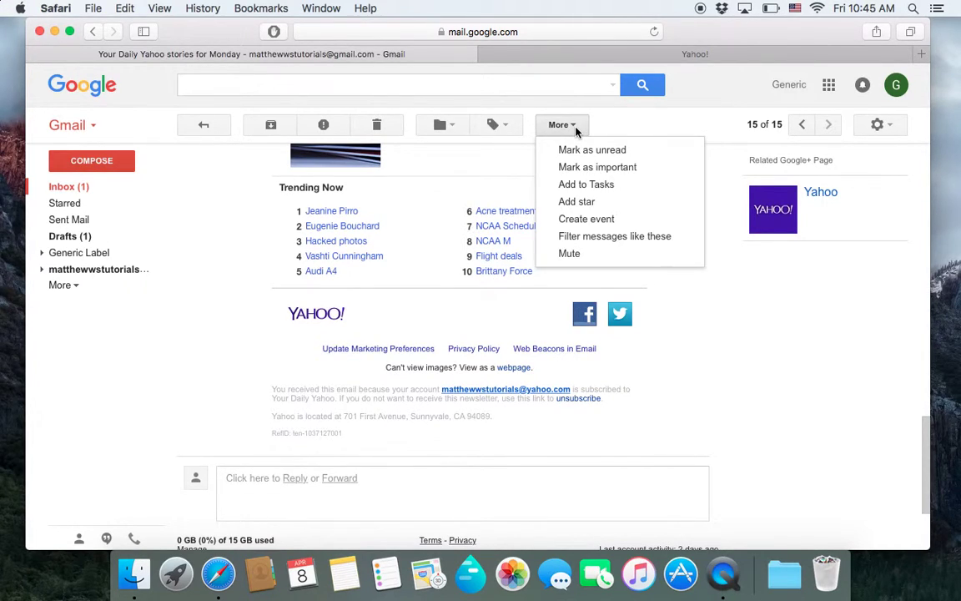
pyautogui.click(492, 192)
pyautogui.scroll(15, 497, 188)
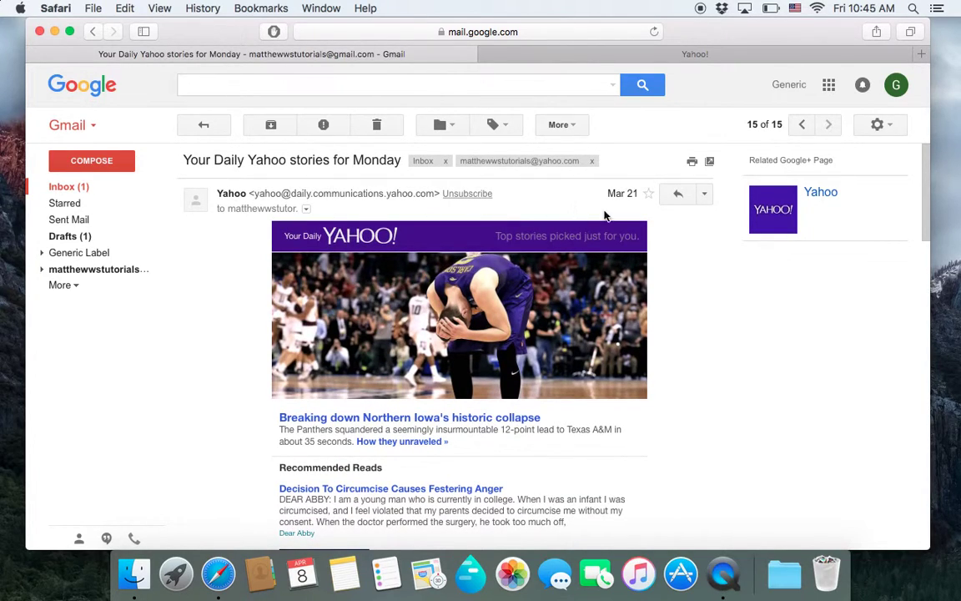
# Block the sender "Yahoo" from the message's actions menu so future mail goes to Spam
pyautogui.click(705, 197)
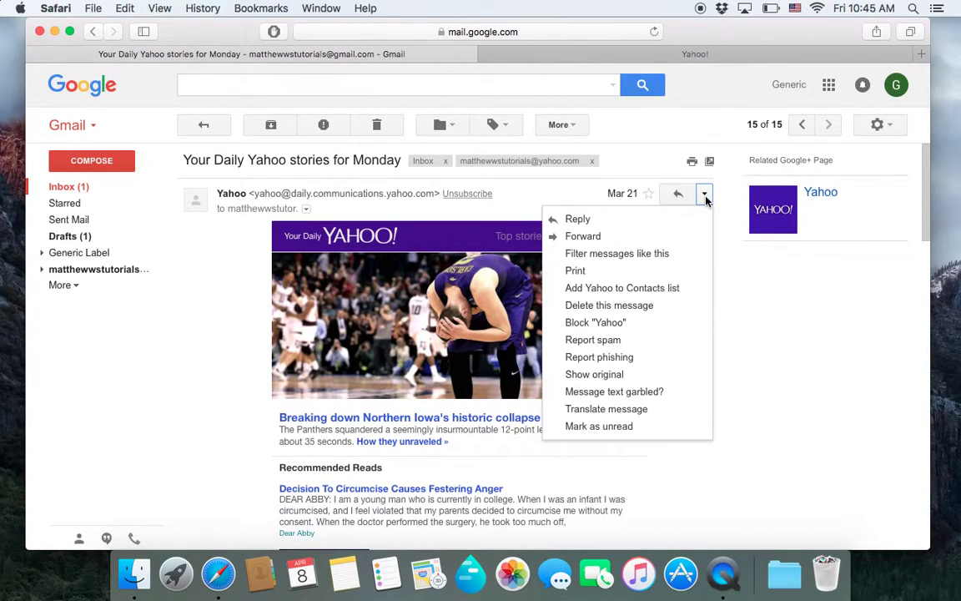
pyautogui.click(640, 327)
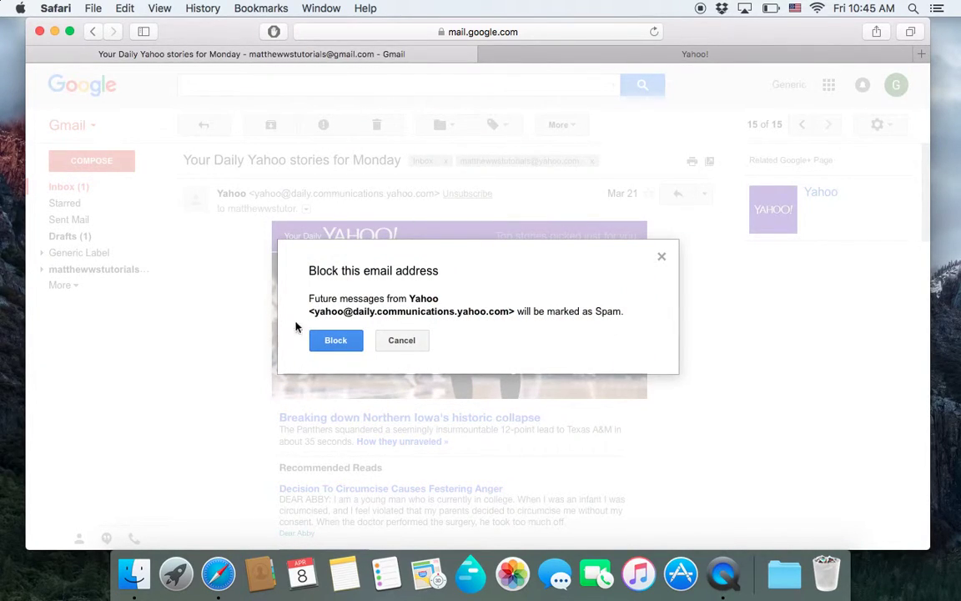
pyautogui.moveTo(309, 298); pyautogui.dragTo(573, 326)
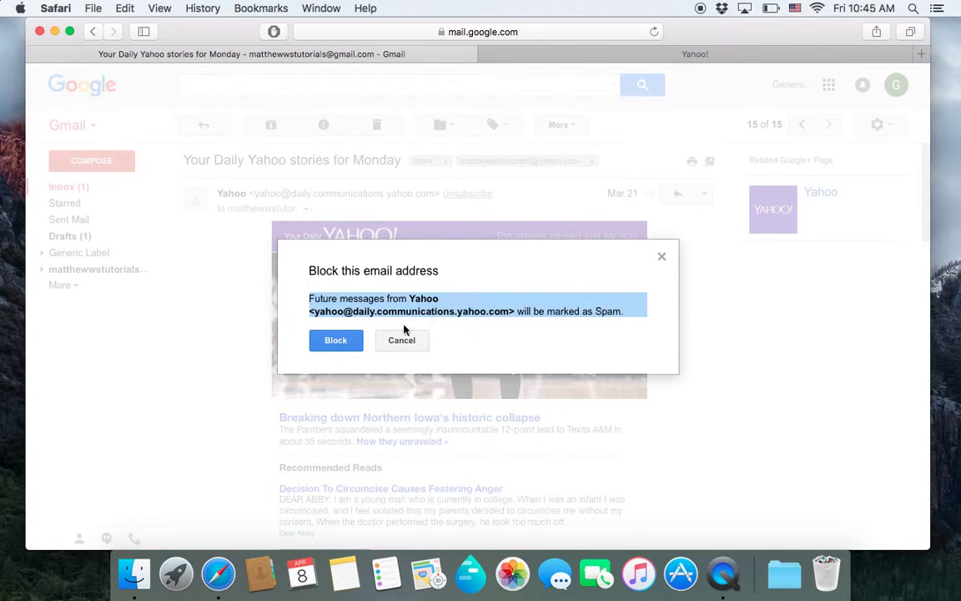
pyautogui.click(335, 342)
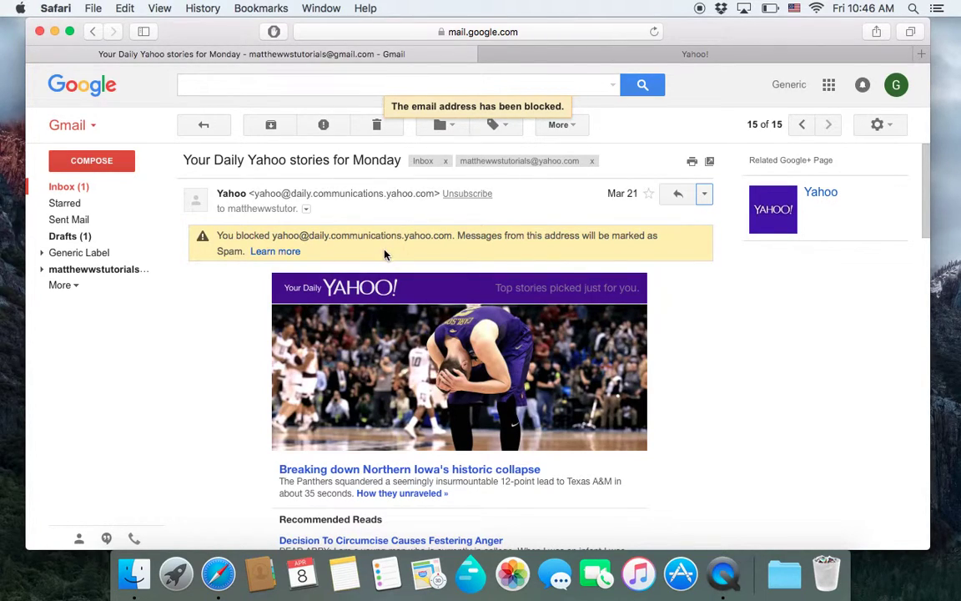
# Return to the Promotions list and scroll through the Yahoo emails dated up to Apr 6
pyautogui.click(204, 127)
pyautogui.scroll(1, 334, 235)
pyautogui.scroll(5, 350, 233)
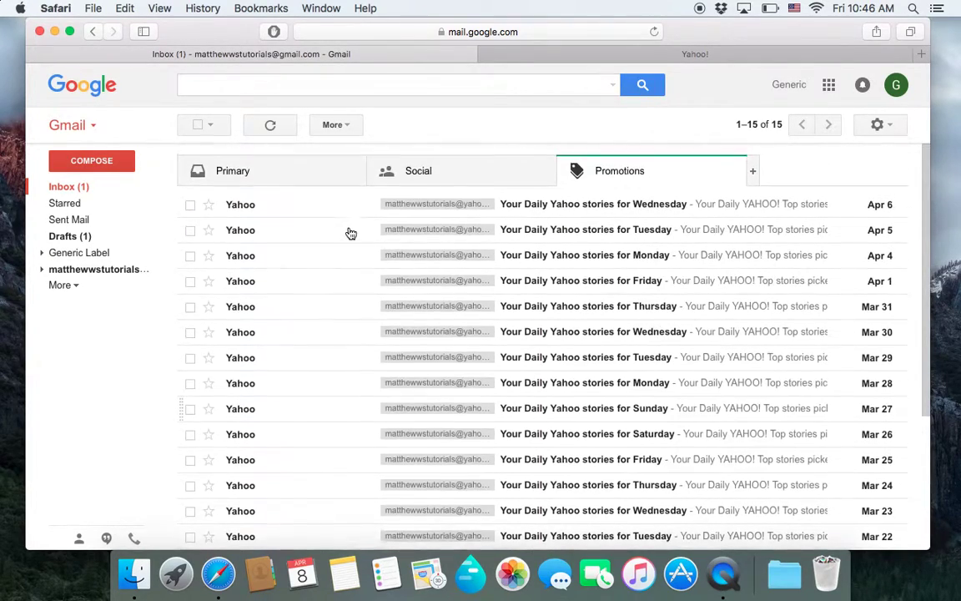
pyautogui.scroll(-6, 350, 234)
pyautogui.scroll(5, 351, 234)
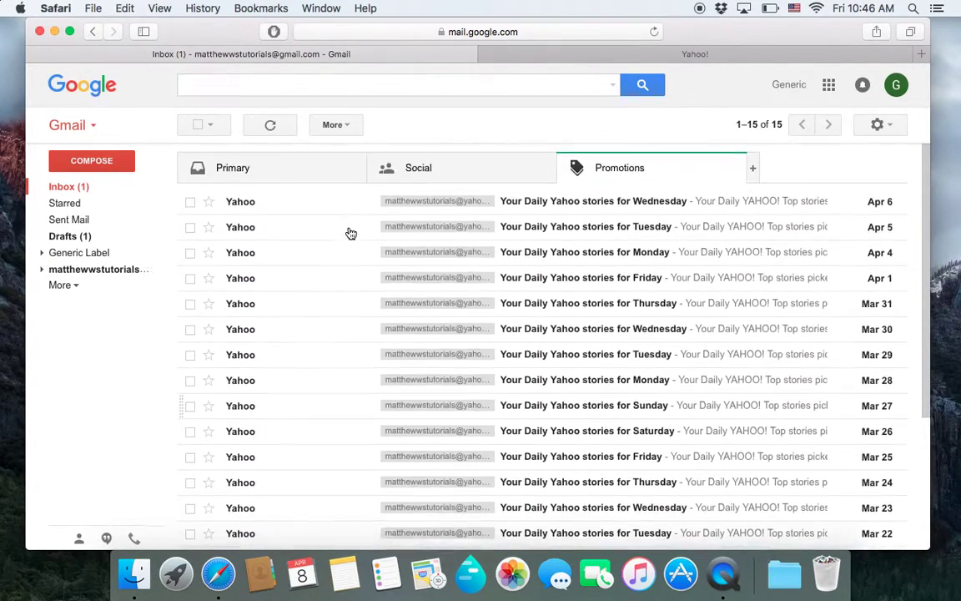
pyautogui.scroll(-5, 351, 234)
pyautogui.scroll(5, 350, 233)
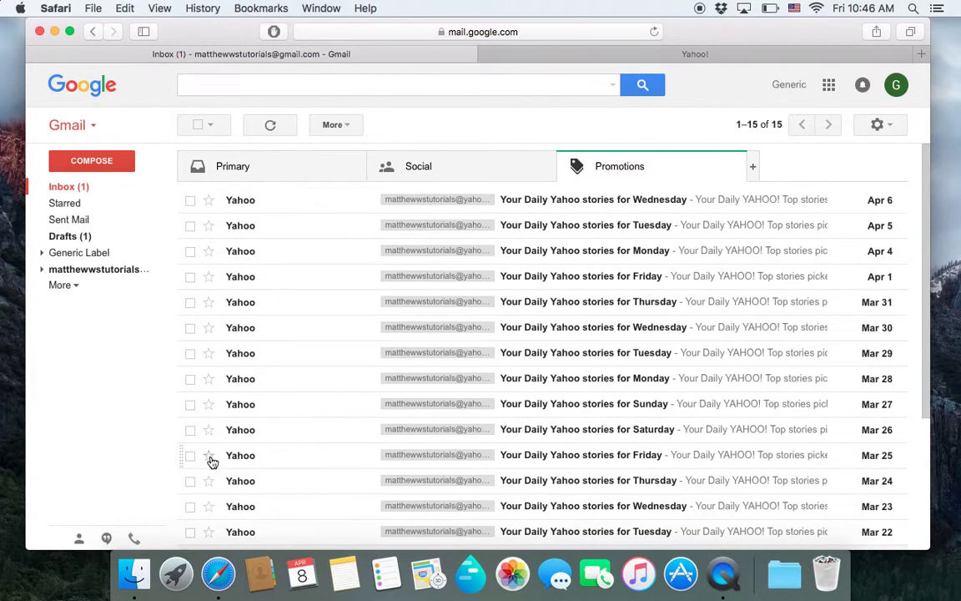
pyautogui.scroll(-5, 334, 446)
pyautogui.scroll(5, 335, 445)
# Open full Gmail settings at Filters and Blocked Addresses to see the blocked Yahoo address
pyautogui.click(878, 126)
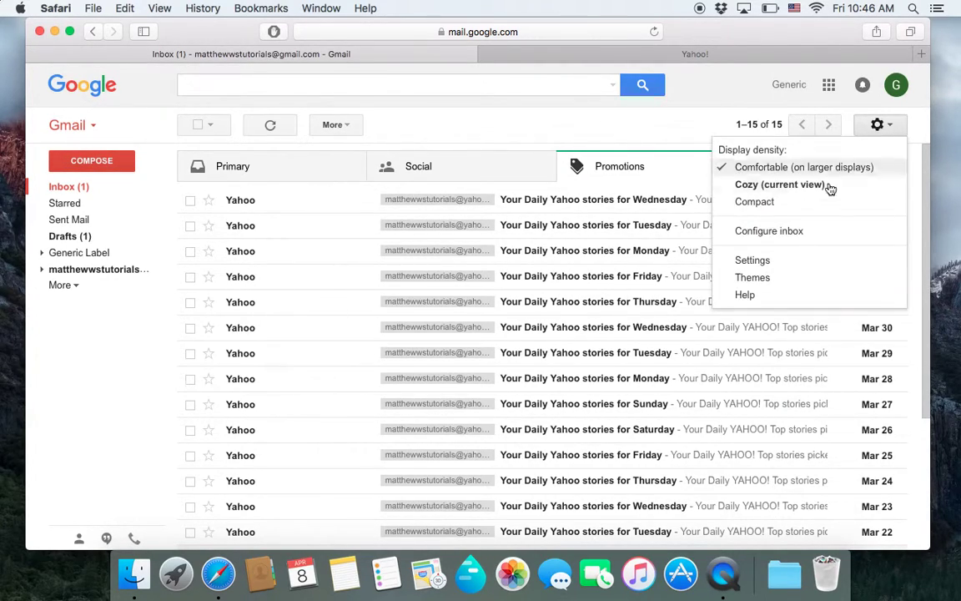
pyautogui.click(775, 261)
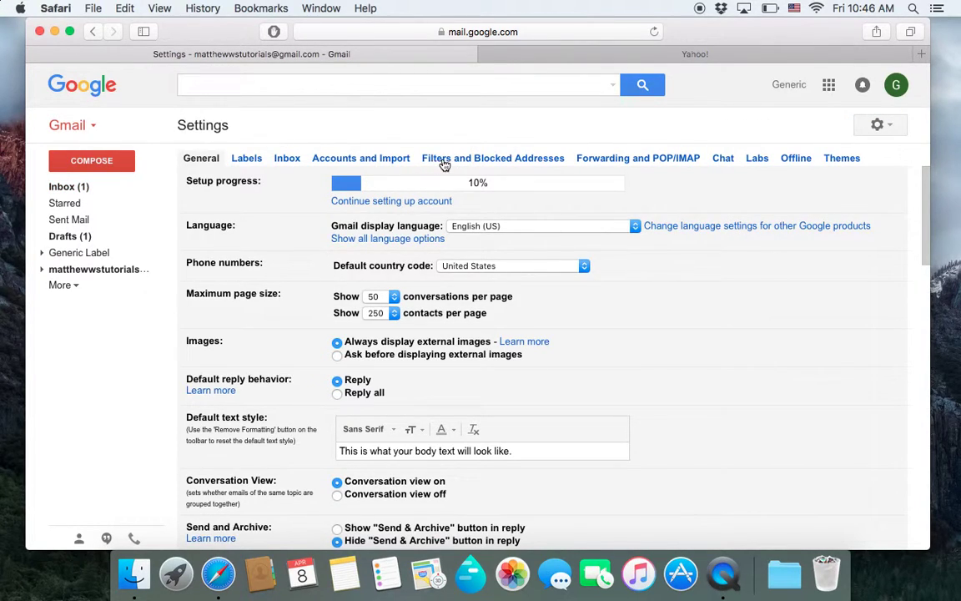
pyautogui.click(512, 162)
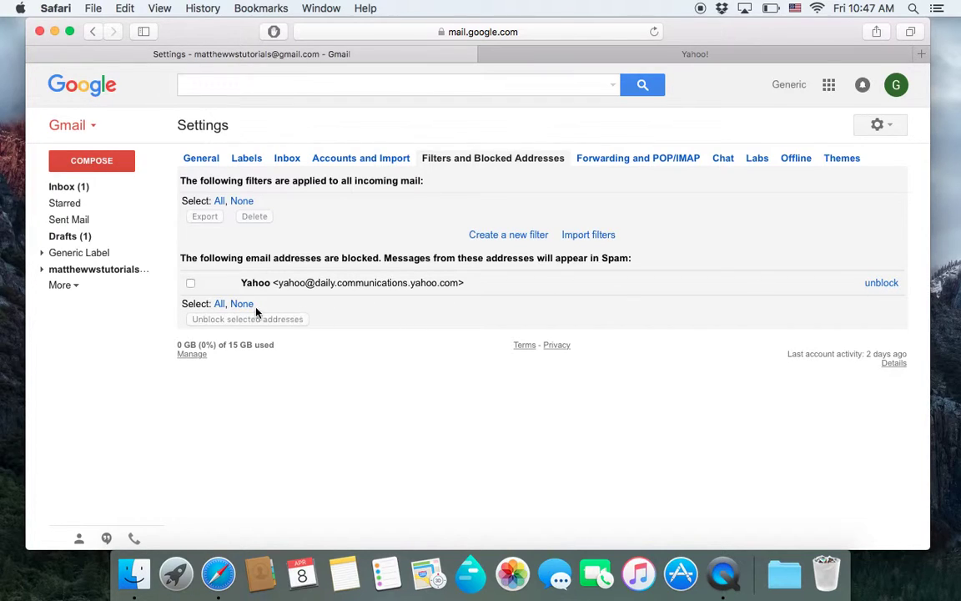
# Unblock the Yahoo daily communications address, then show the Promotions emails again
pyautogui.click(190, 284)
pyautogui.click(190, 283)
pyautogui.click(881, 284)
pyautogui.click(336, 340)
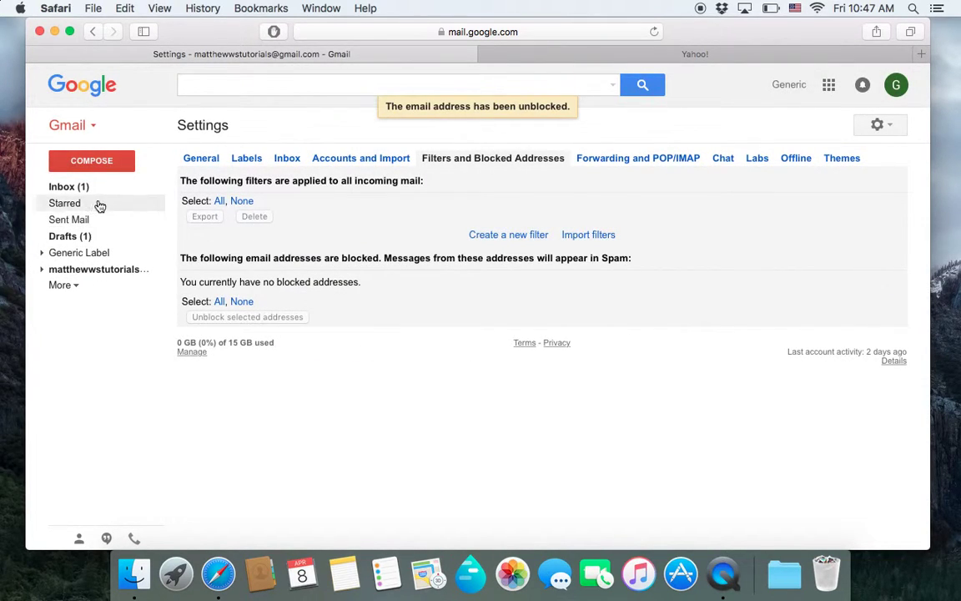
pyautogui.click(75, 186)
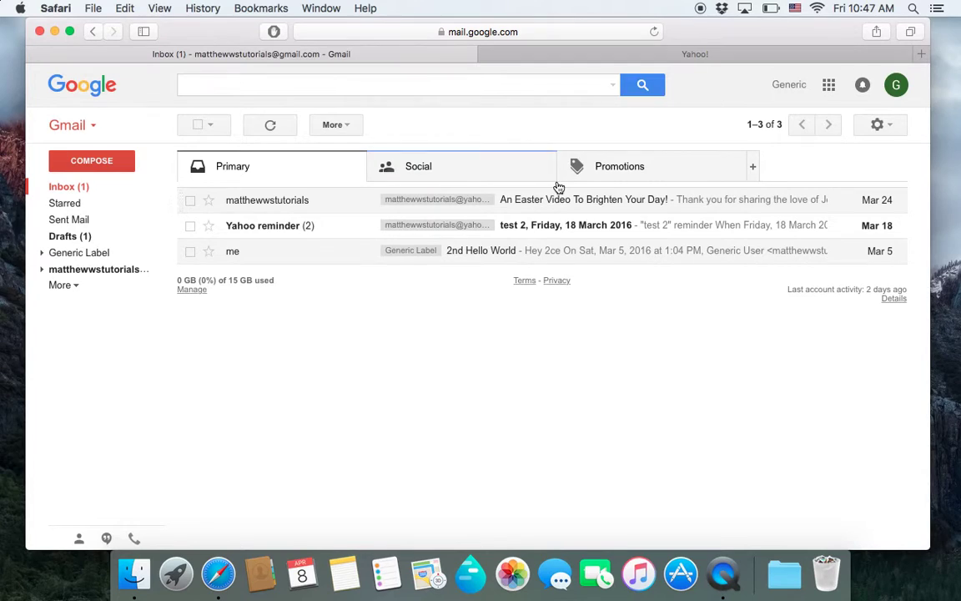
pyautogui.click(621, 171)
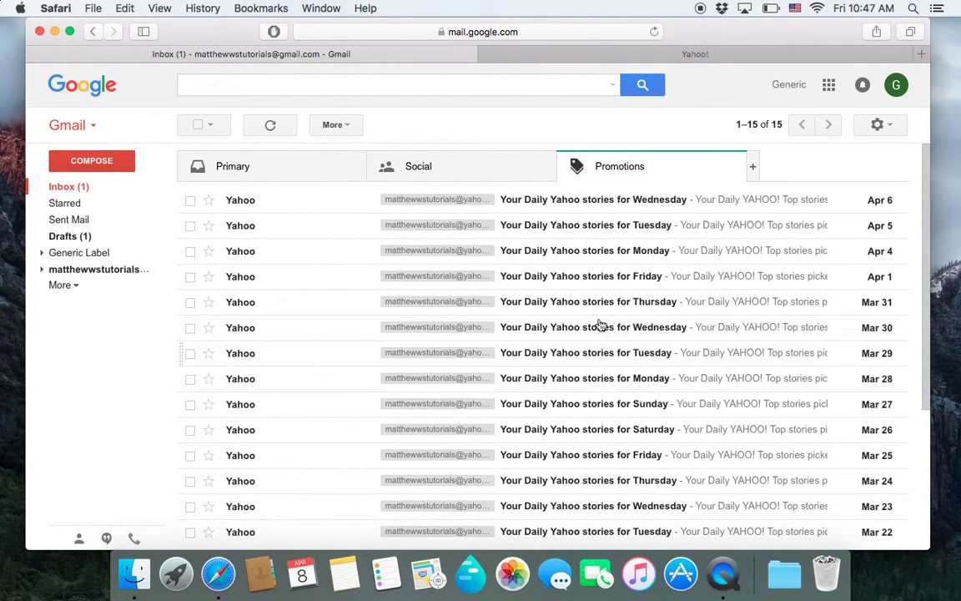